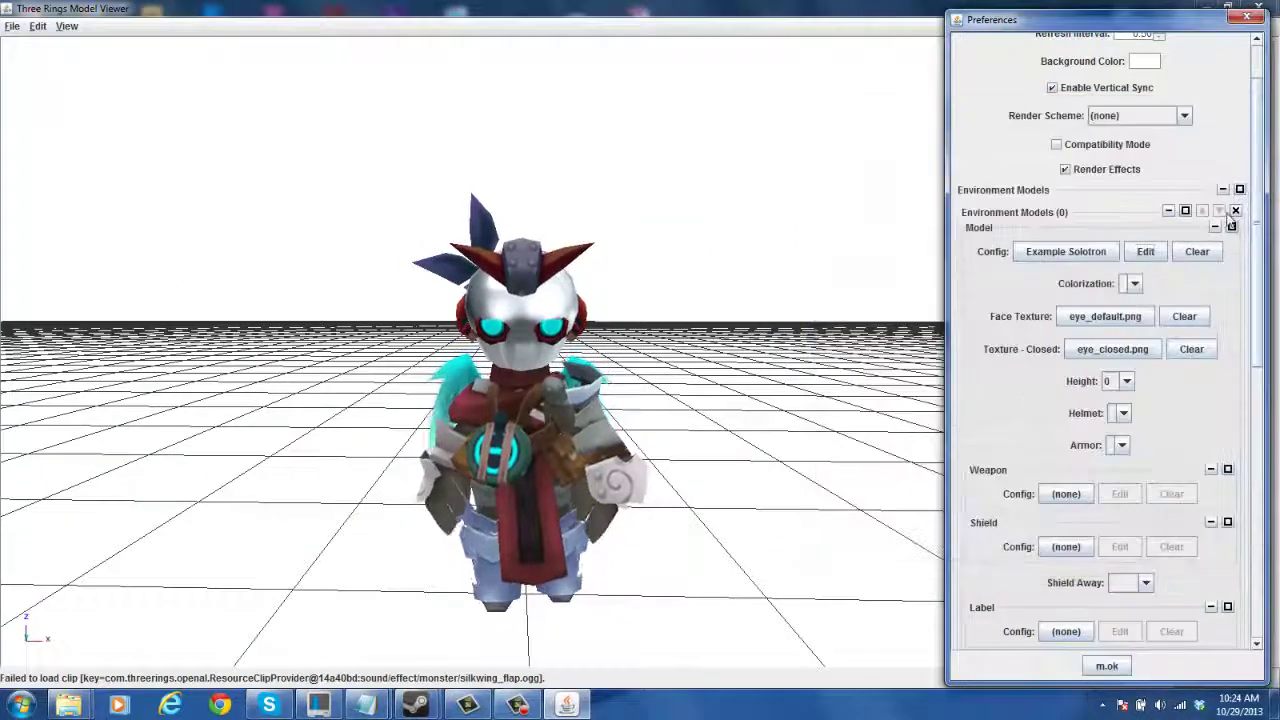
- Reposition the Preferences window and scroll to the Example Solotron model config
left_click_drag(1056, 27, 1068, 20)
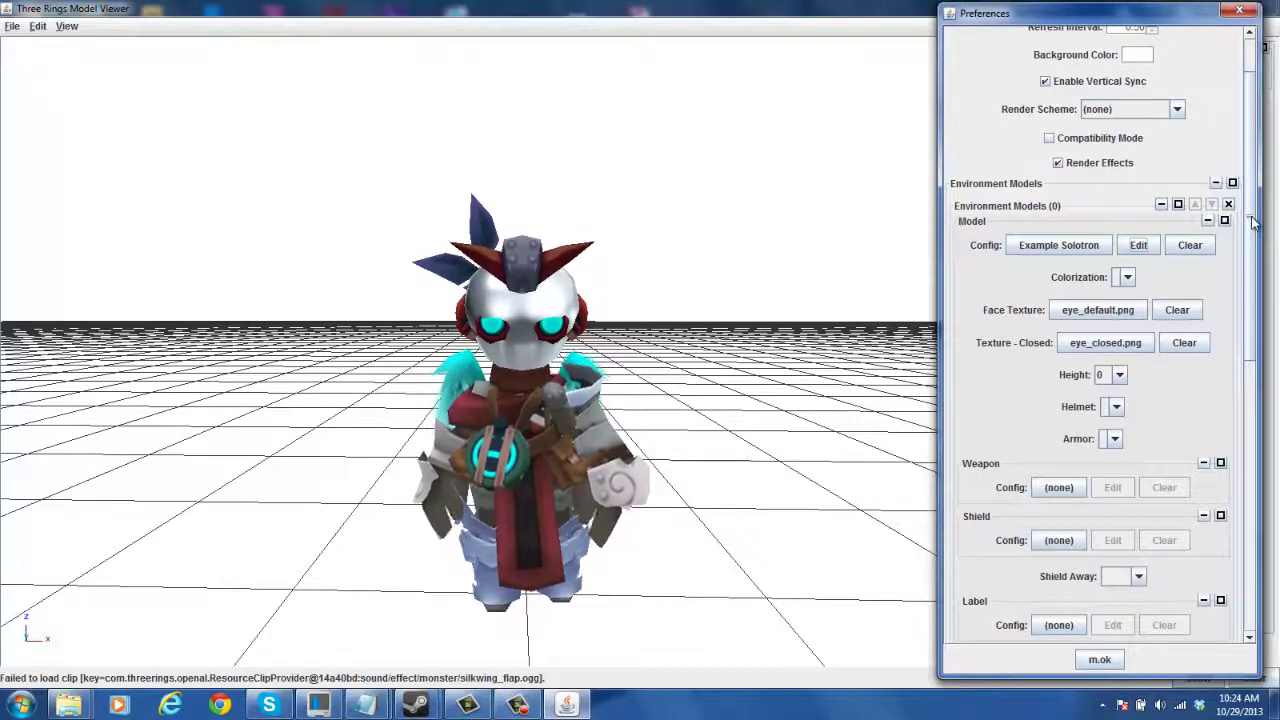
left_click_drag(1253, 222, 1238, 247)
scroll(1220, 248, "up", 2)
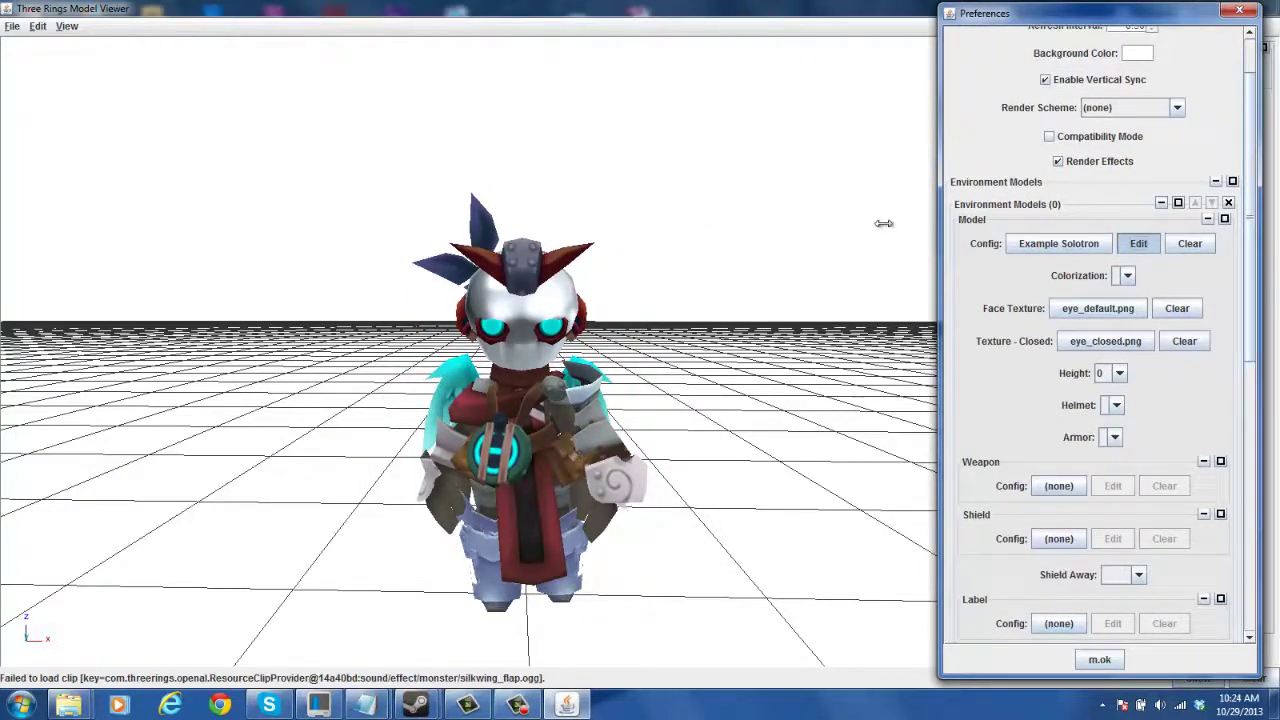
- Add empty Animation Mapping 32 after the 31 existing mappings
left_click_drag(861, 252, 1162, 111)
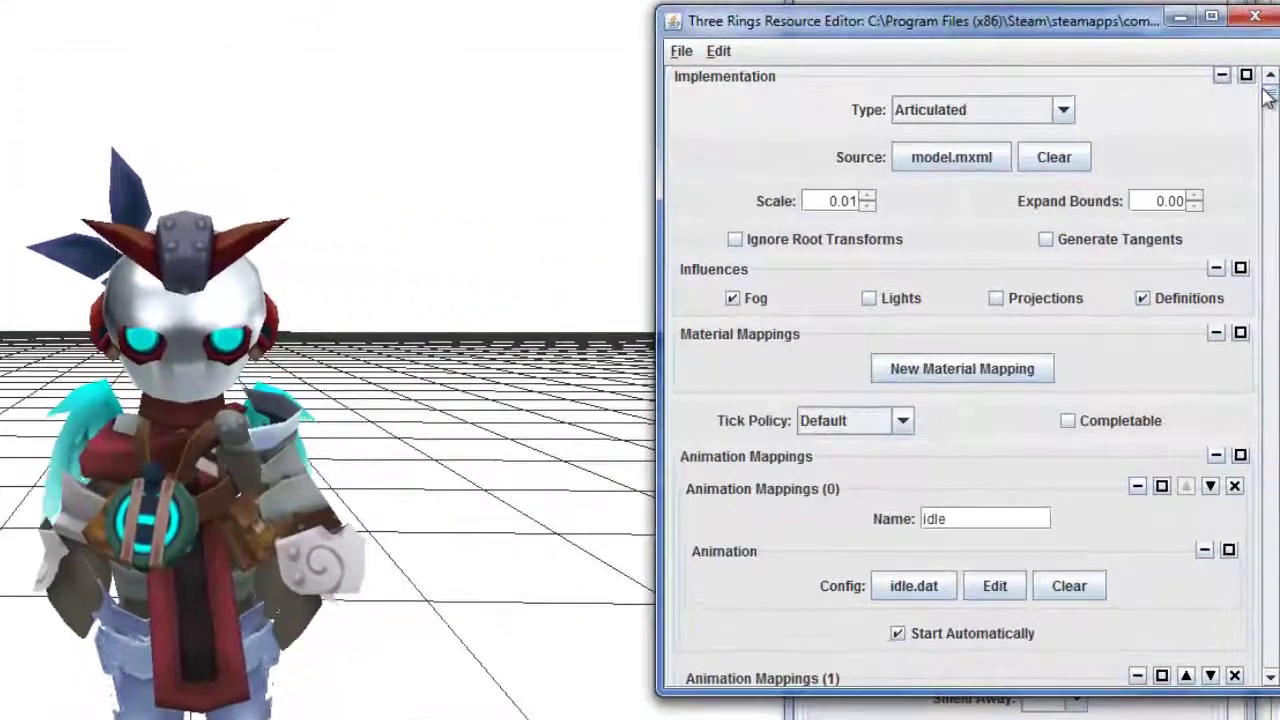
left_click_drag(1266, 133, 1260, 274)
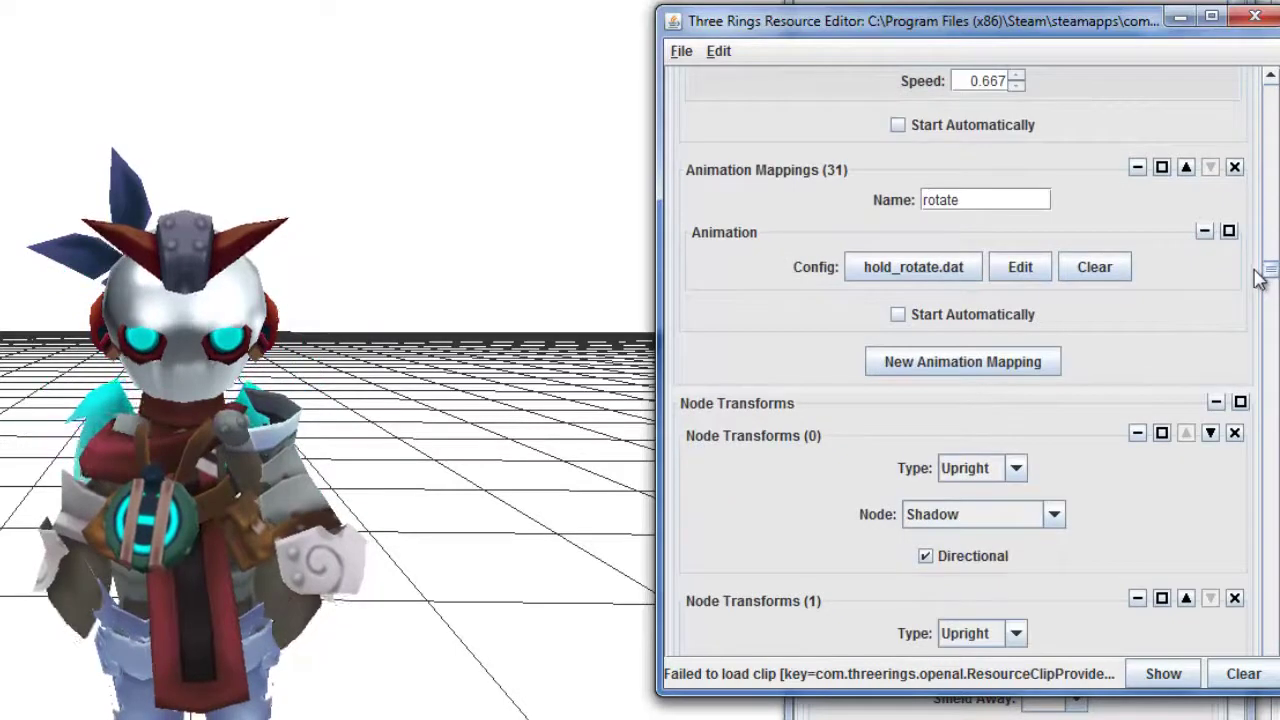
left_click(993, 368)
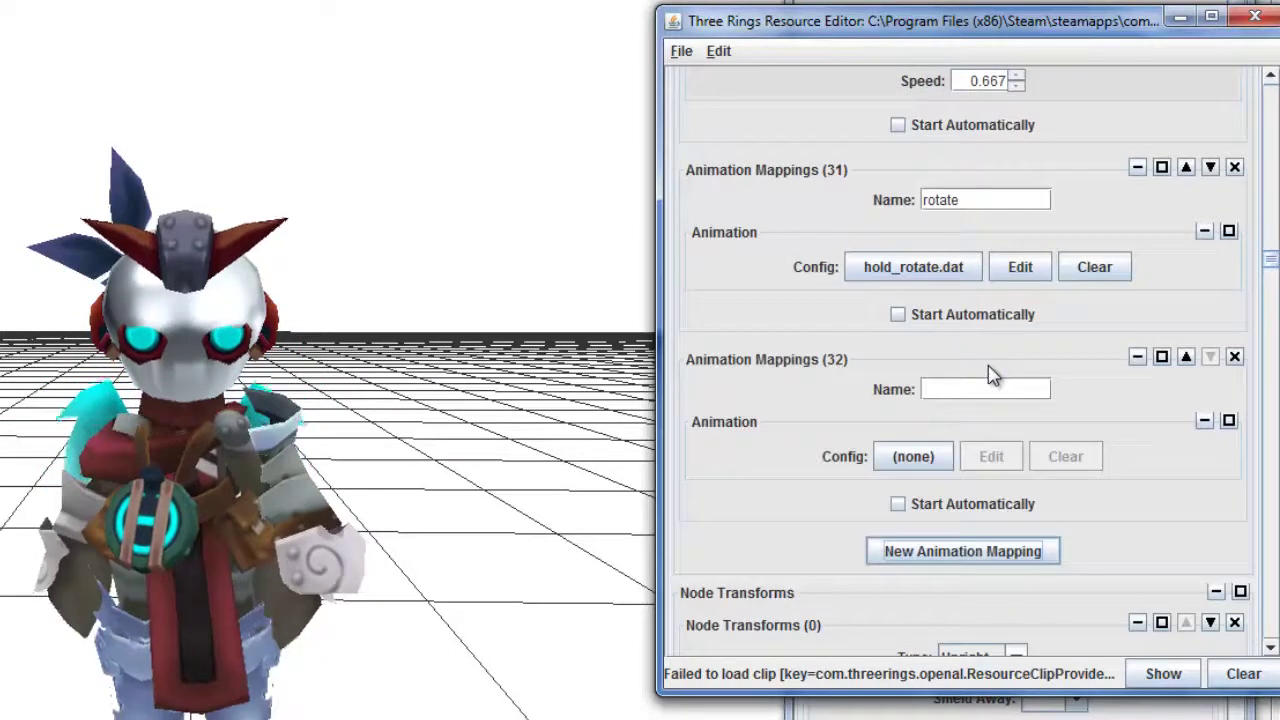
- Open the Select Animation dialog and browse the attack_sword_3_end folder and file type filters
left_click(925, 458)
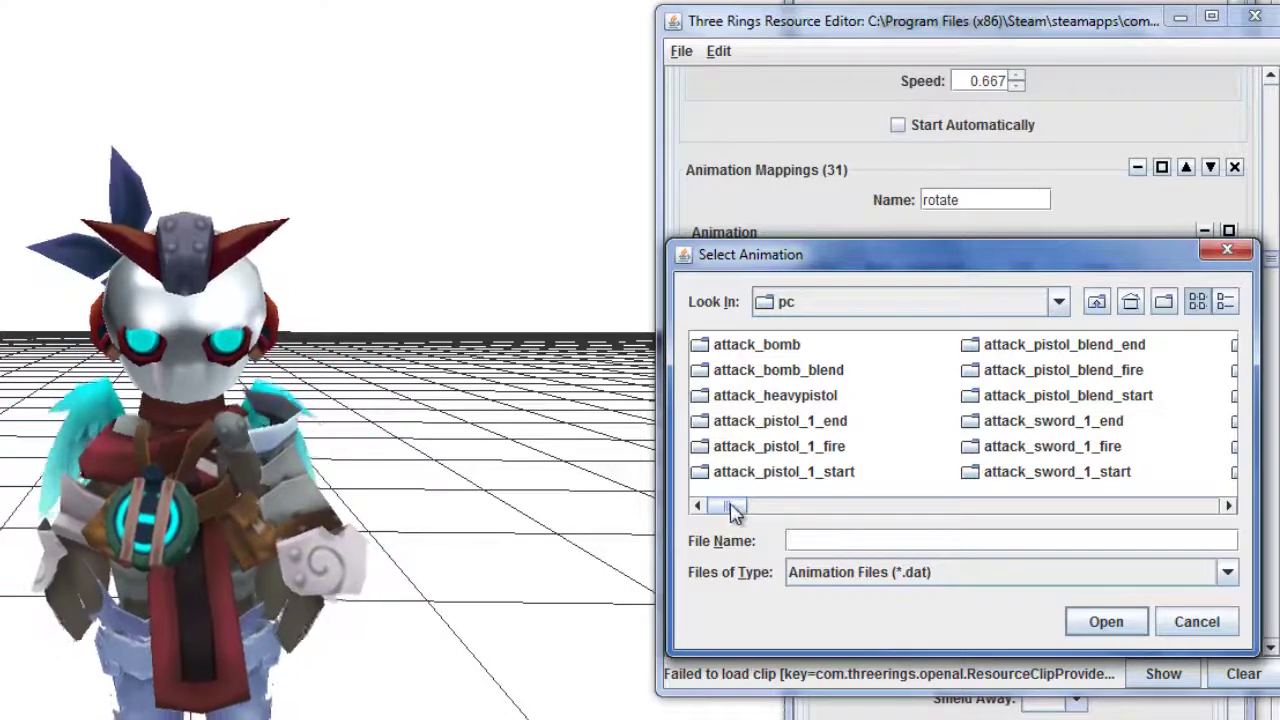
left_click_drag(732, 508, 763, 480)
left_click(885, 425)
double_click(885, 422)
left_click(848, 580)
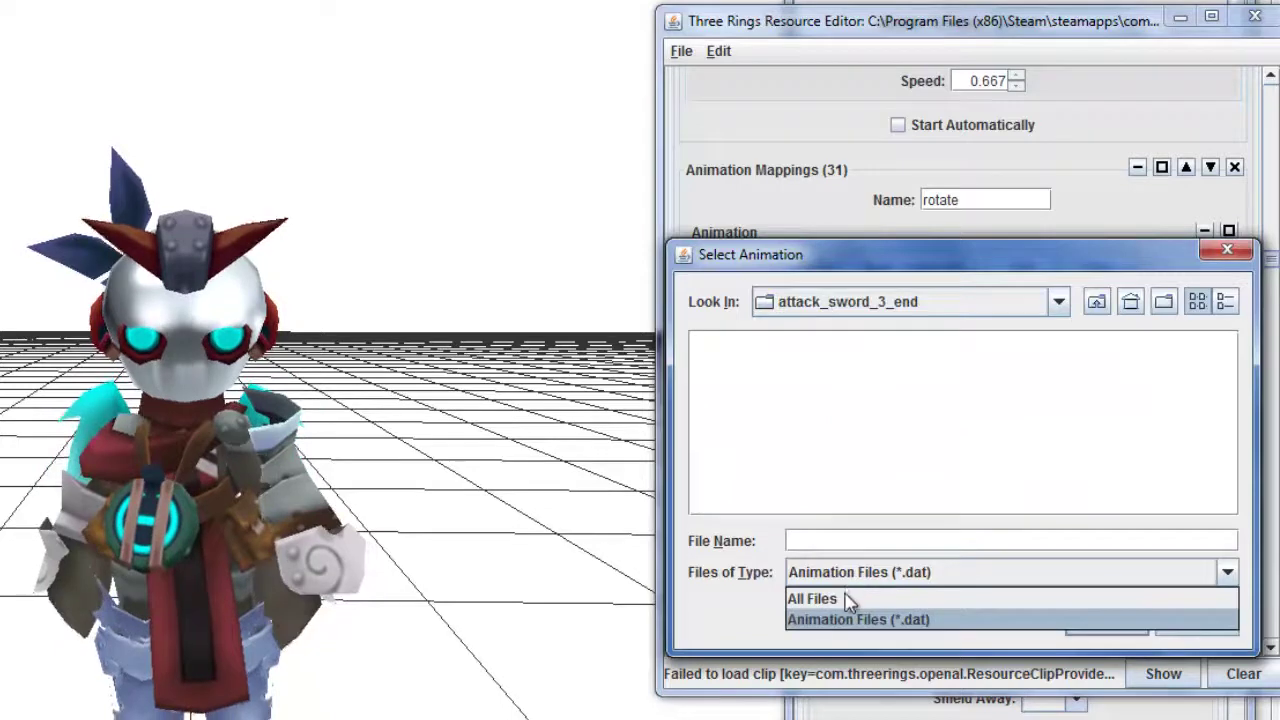
left_click(830, 597)
left_click(849, 584)
left_click(849, 617)
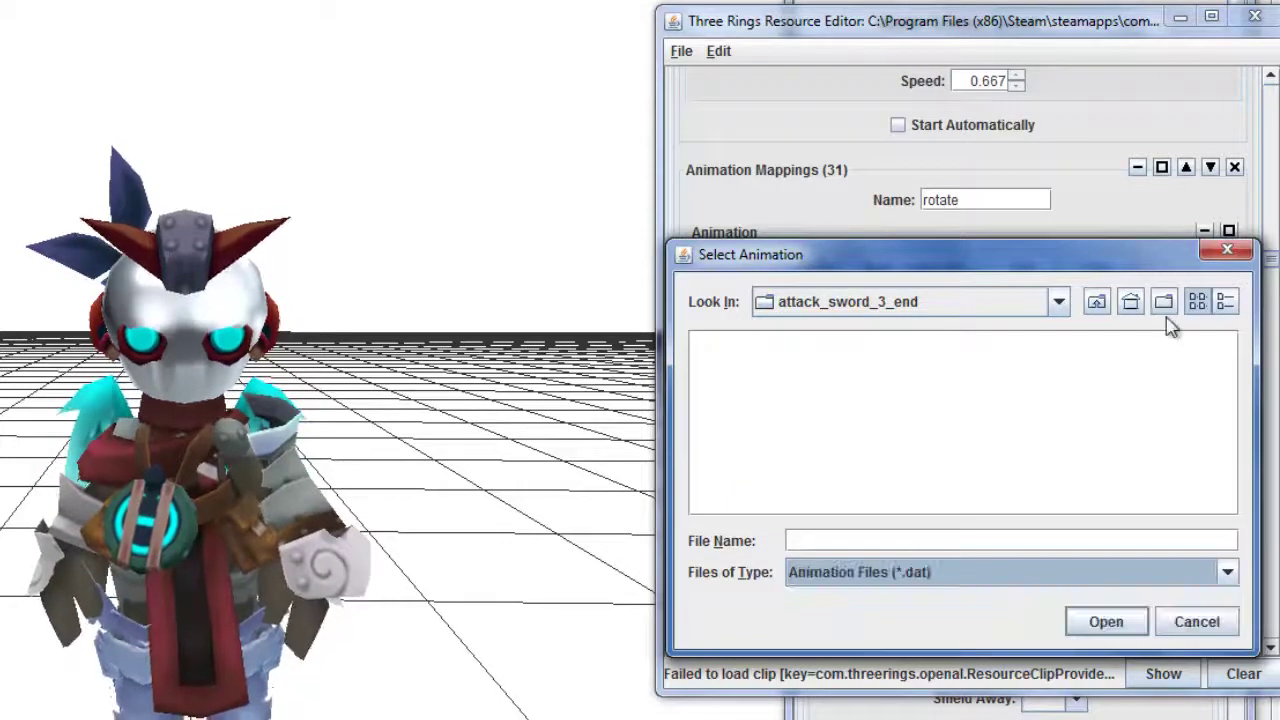
- Return to the pc folder and choose animation_guardian.dat as mapping 32's animation
left_click(1097, 303)
mouse_move(716, 507)
left_mouse_down()
mouse_move(946, 514)
mouse_move(785, 530)
left_mouse_up()
double_click(858, 450)
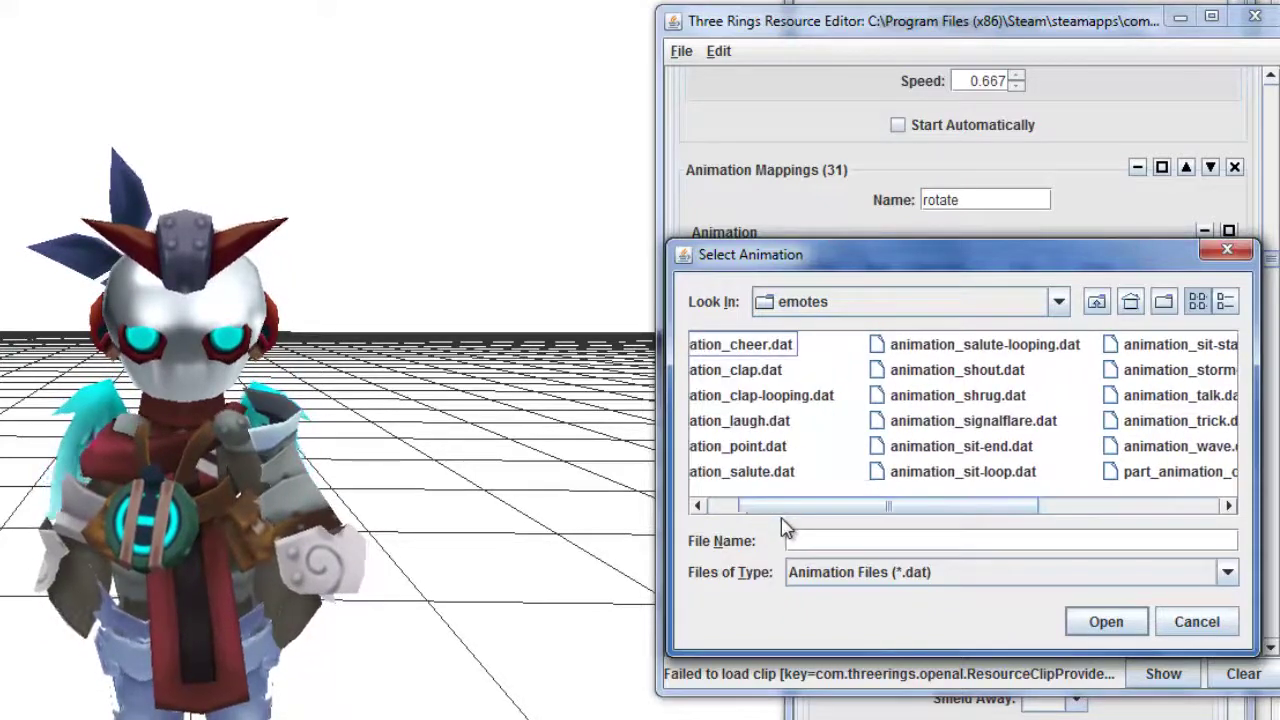
left_click(1097, 302)
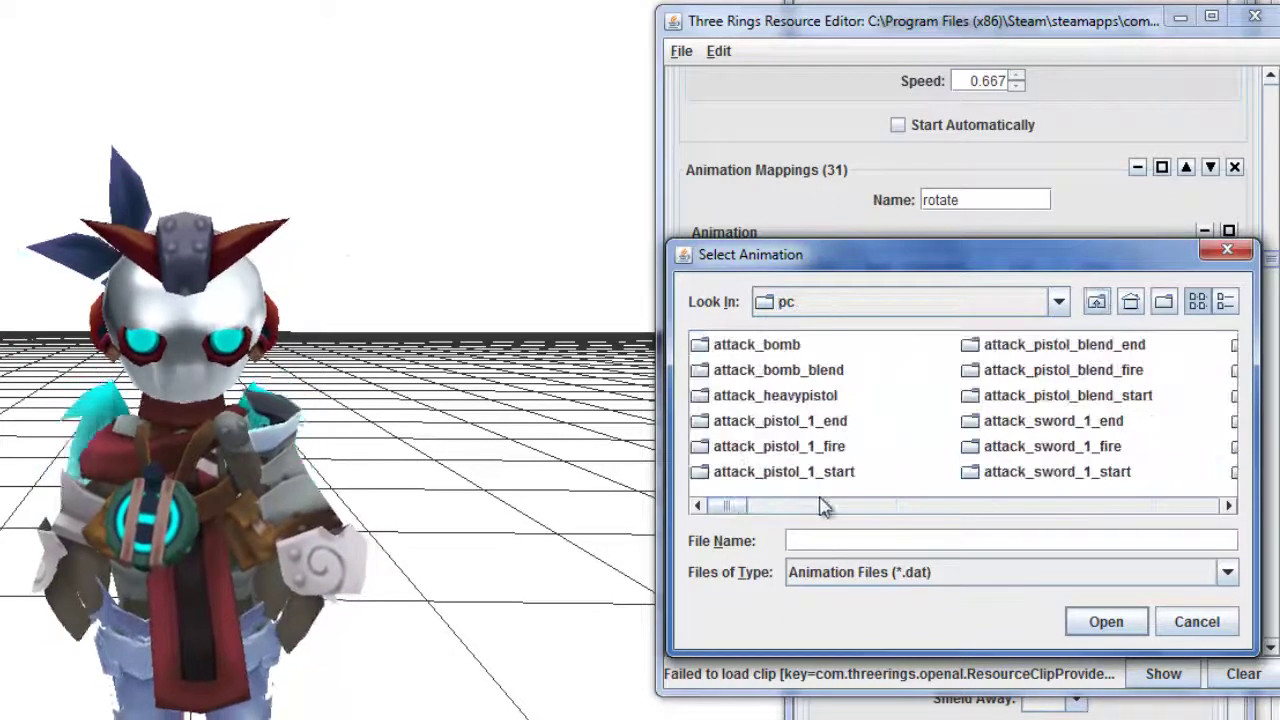
left_click_drag(737, 508, 980, 526)
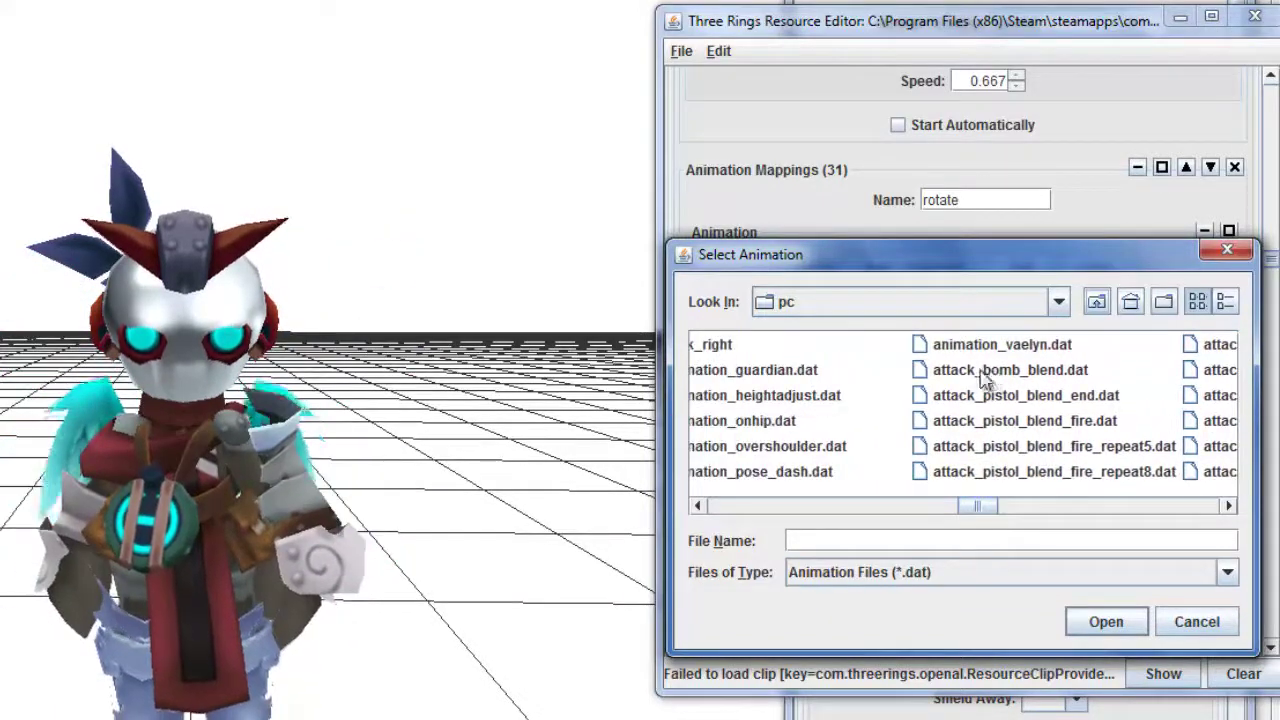
left_click_drag(978, 506, 965, 510)
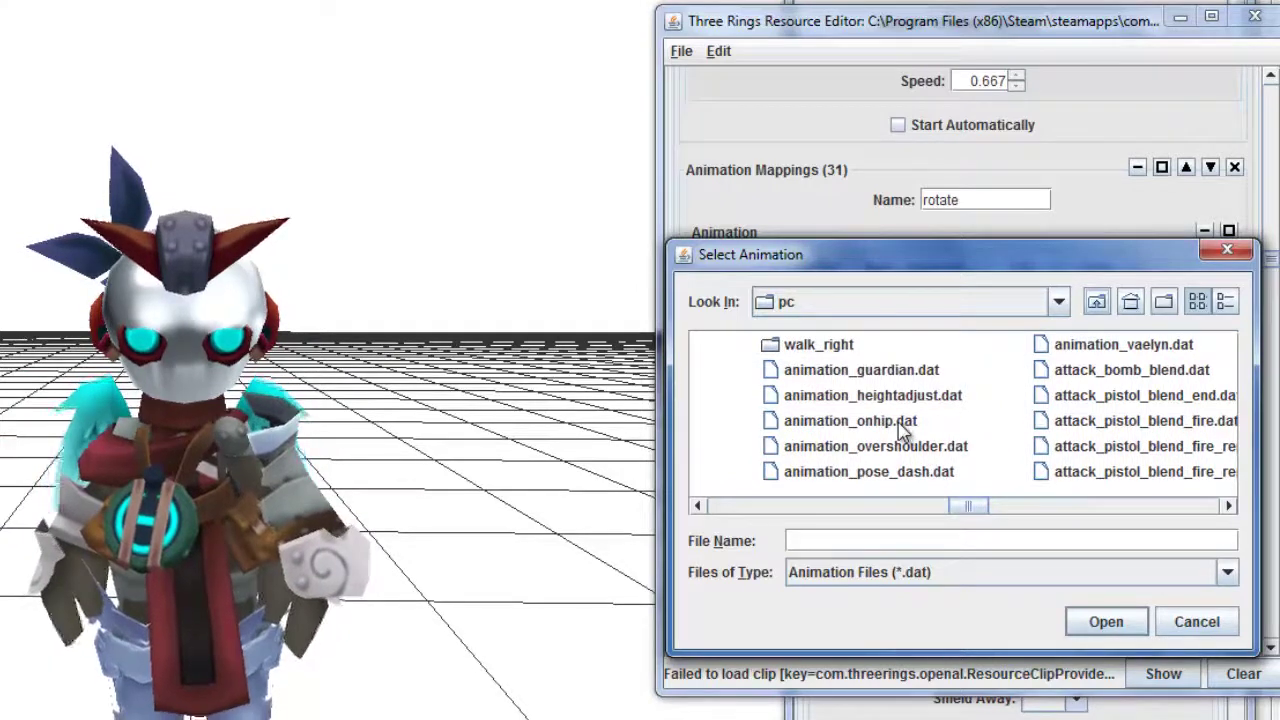
double_click(884, 374)
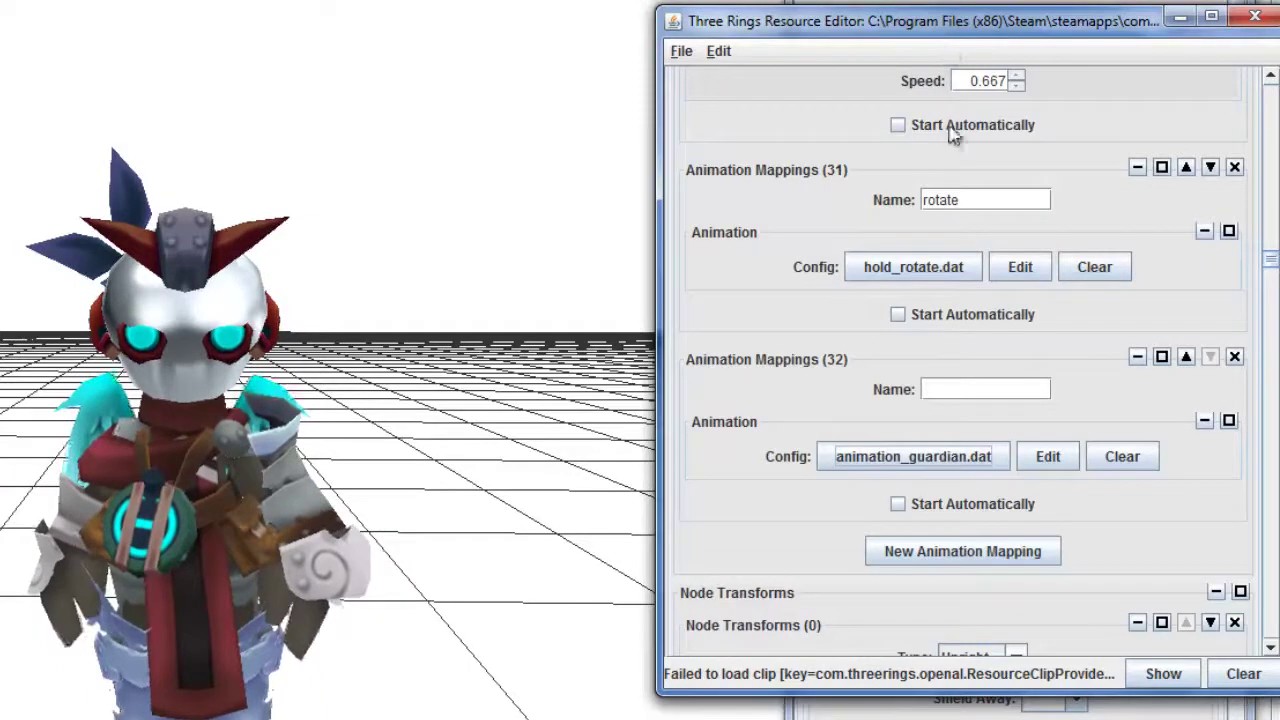
- Enable Start Automatically on mapping 32 and check the guardian animation in the viewer
left_click(955, 508)
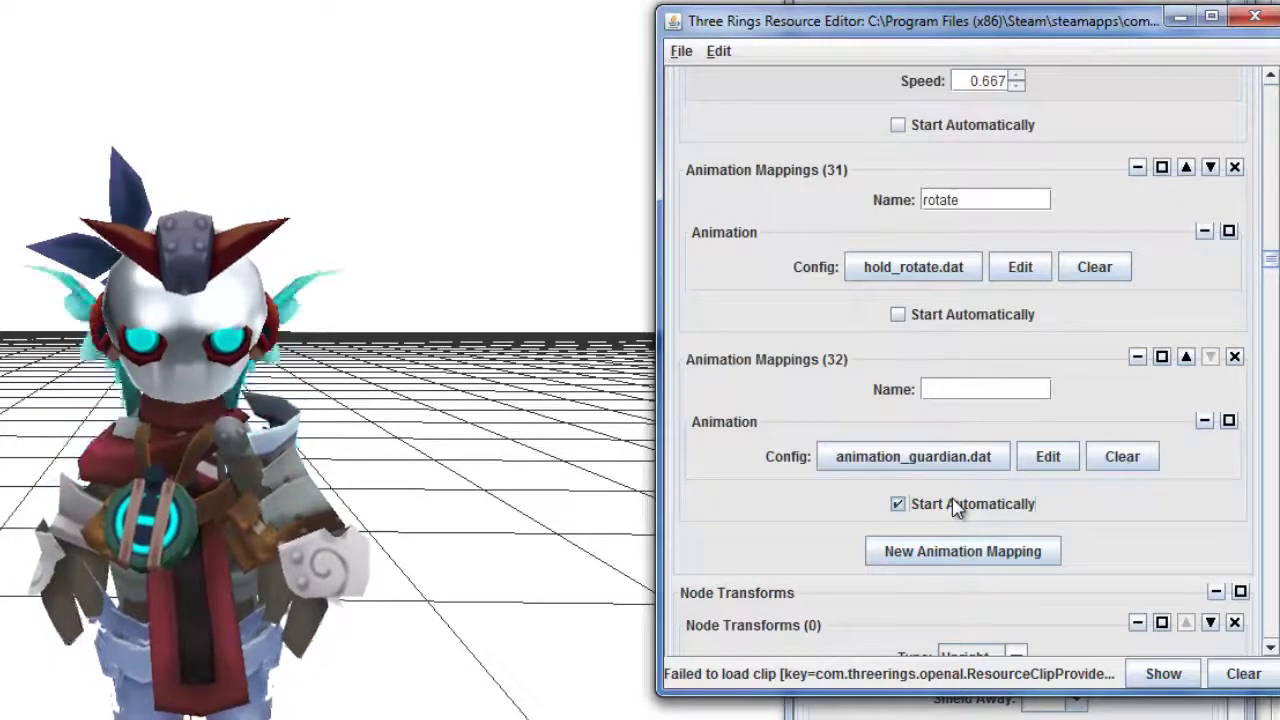
left_click(1178, 20)
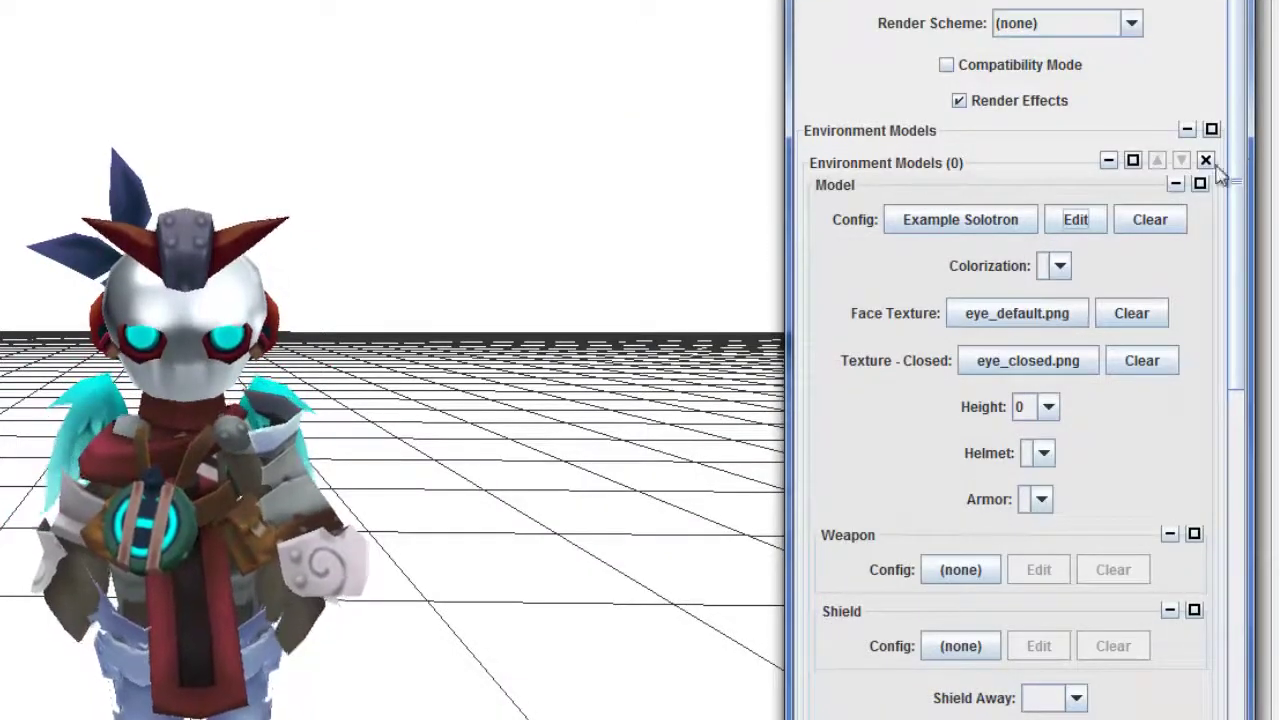
left_click(400, 700)
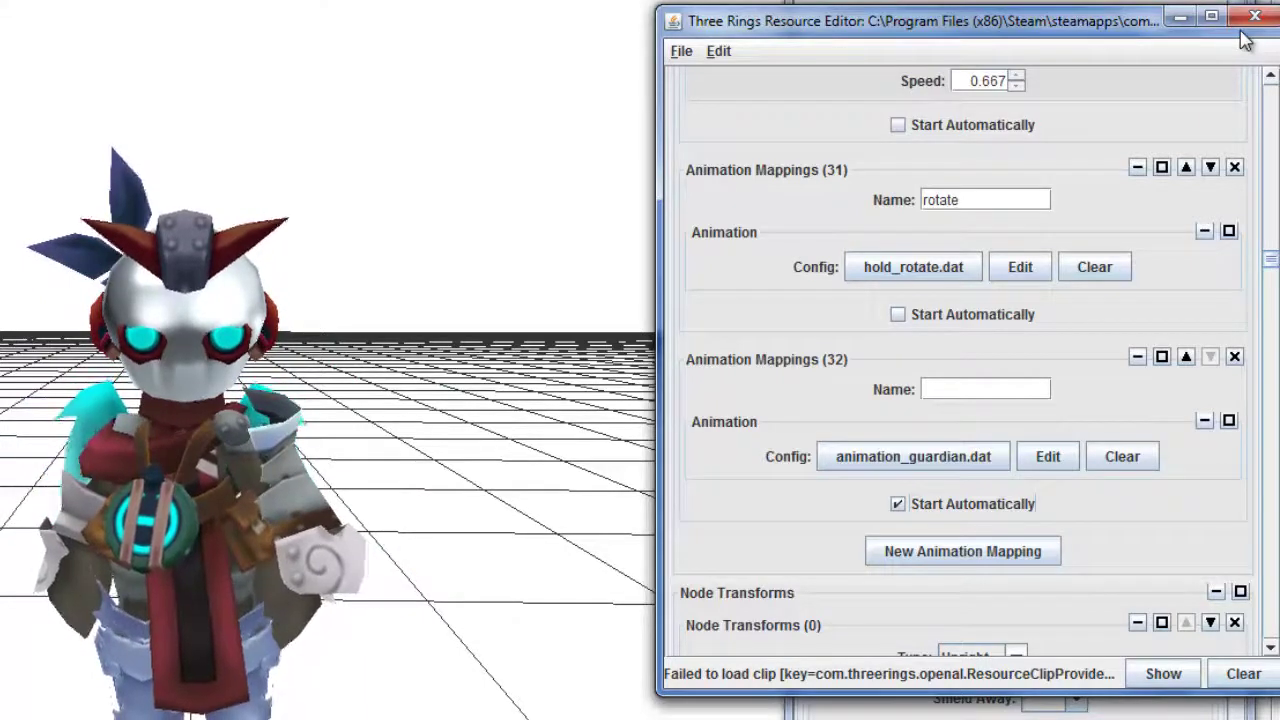
- Add an empty Environment Models entry and move it above the knight
left_click(1179, 30)
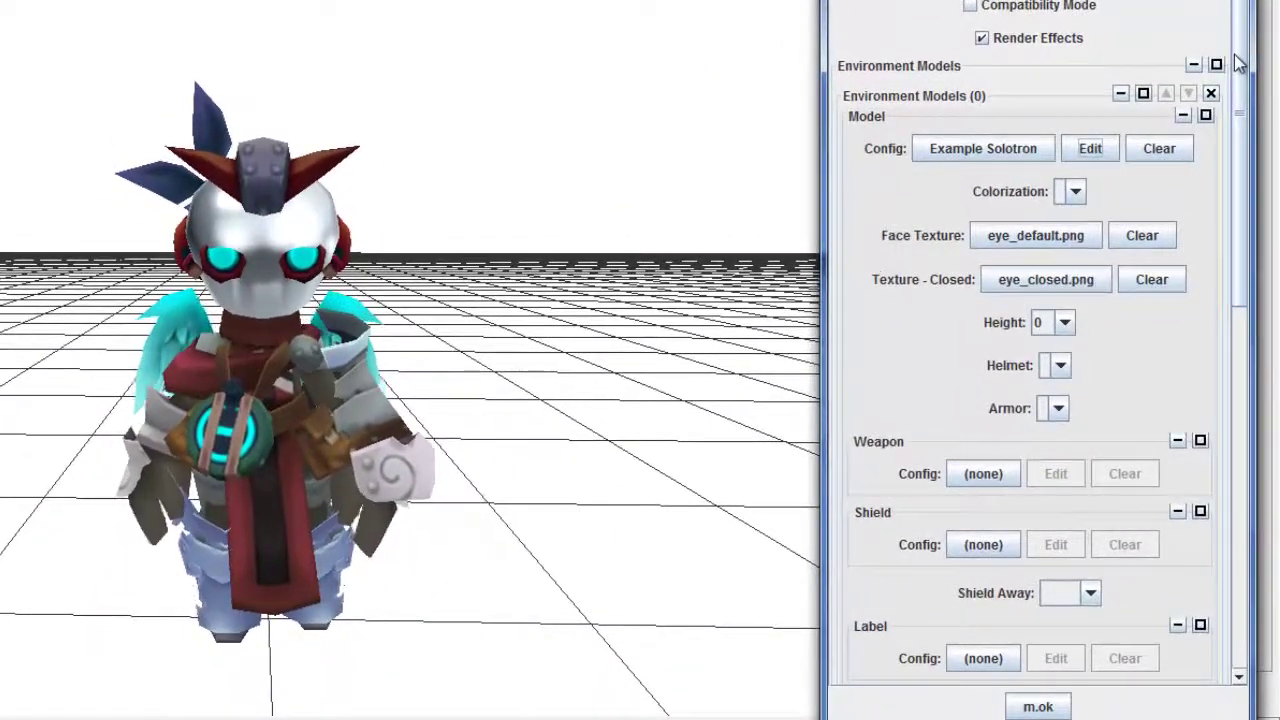
left_click_drag(1240, 70, 1229, 482)
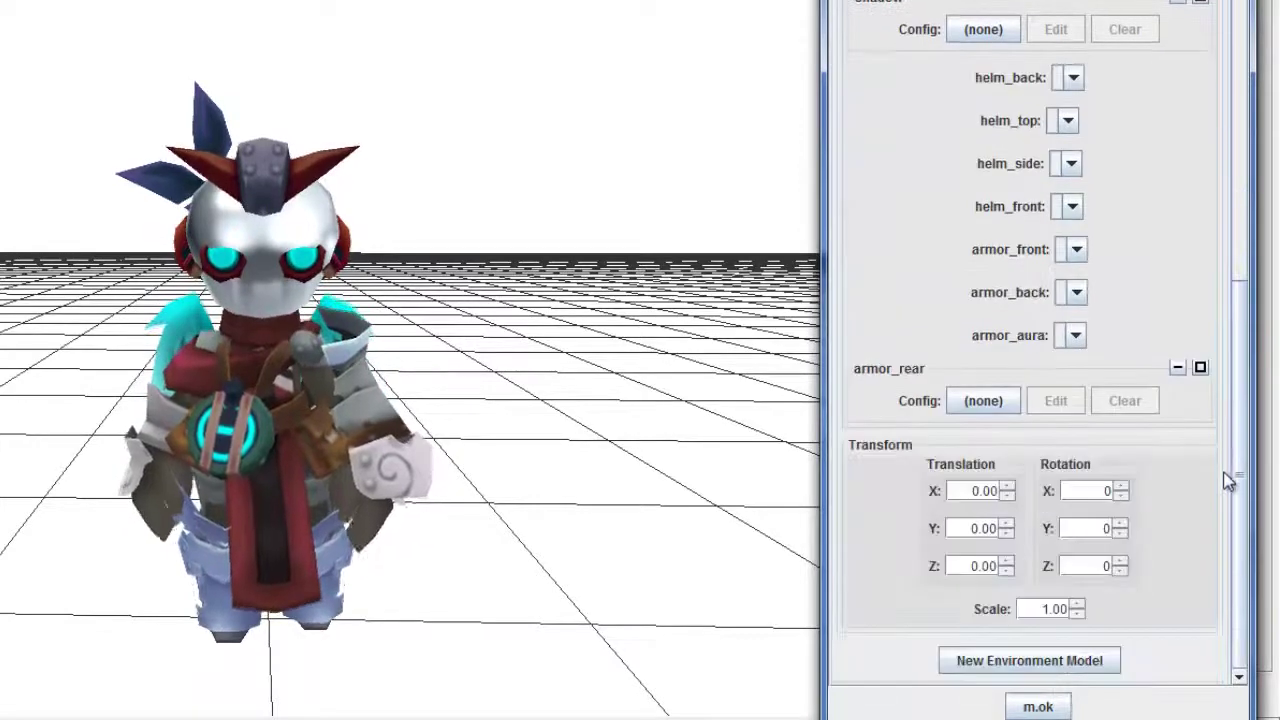
left_click(1083, 671)
left_click_drag(1240, 540, 1240, 575)
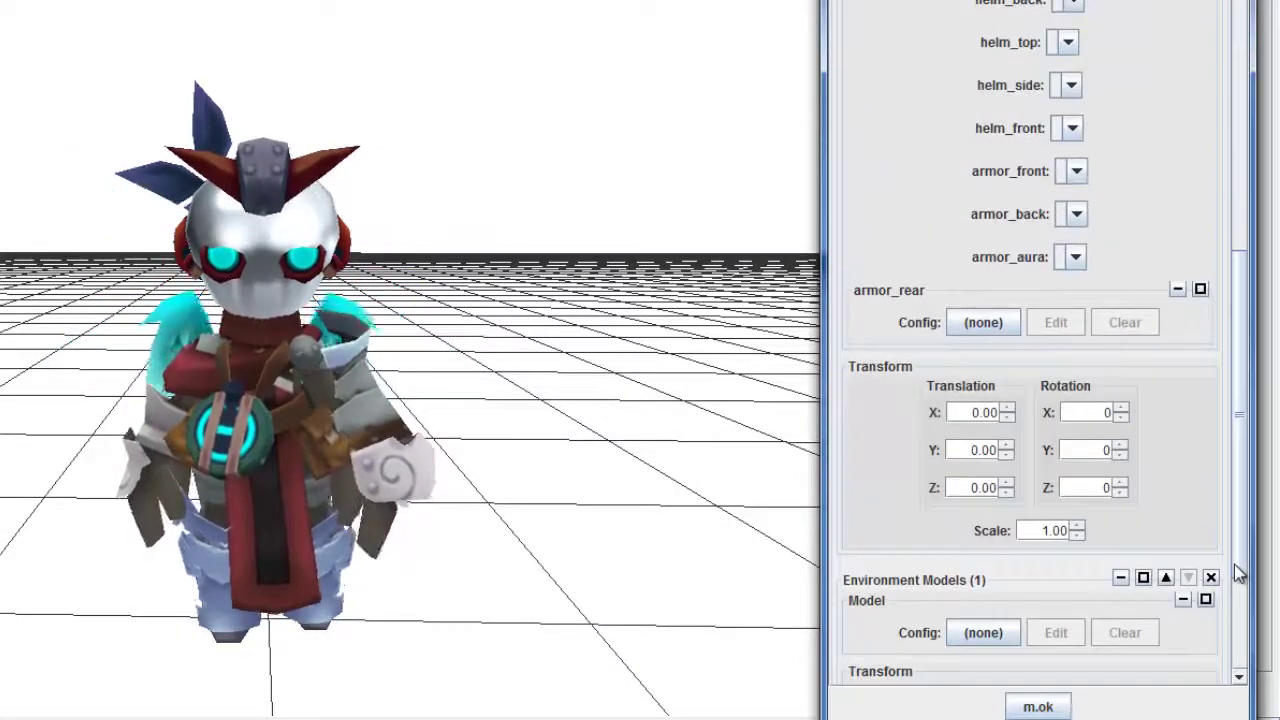
left_click_drag(1245, 583, 1245, 593)
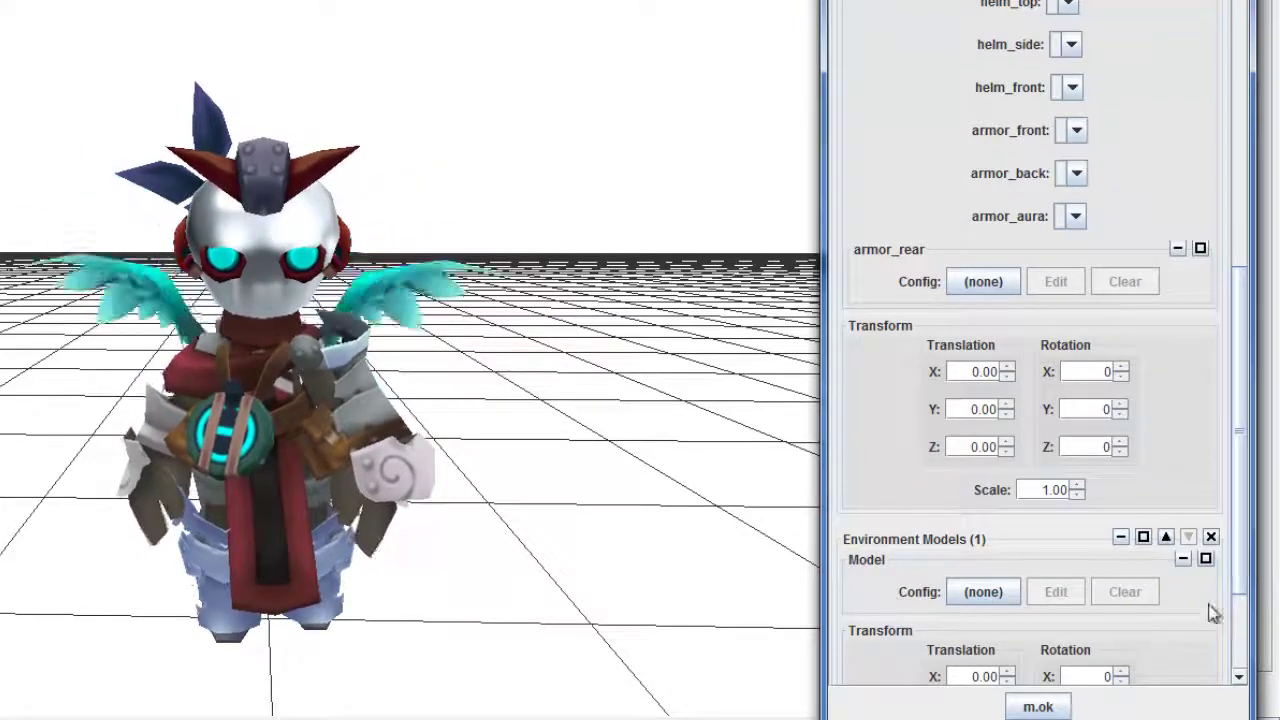
left_click(1165, 538)
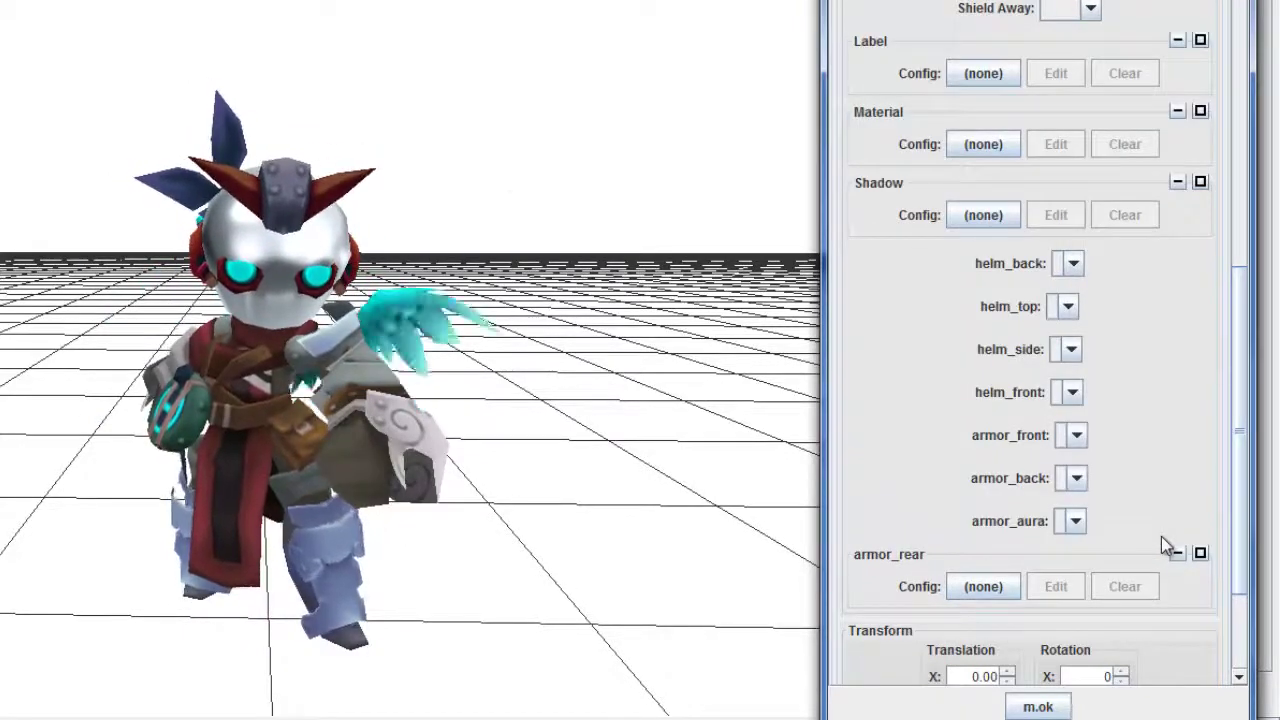
- Review the guardian animation's settings, then switch mapping 32 to death.dat
left_click_drag(1238, 450, 1226, 156)
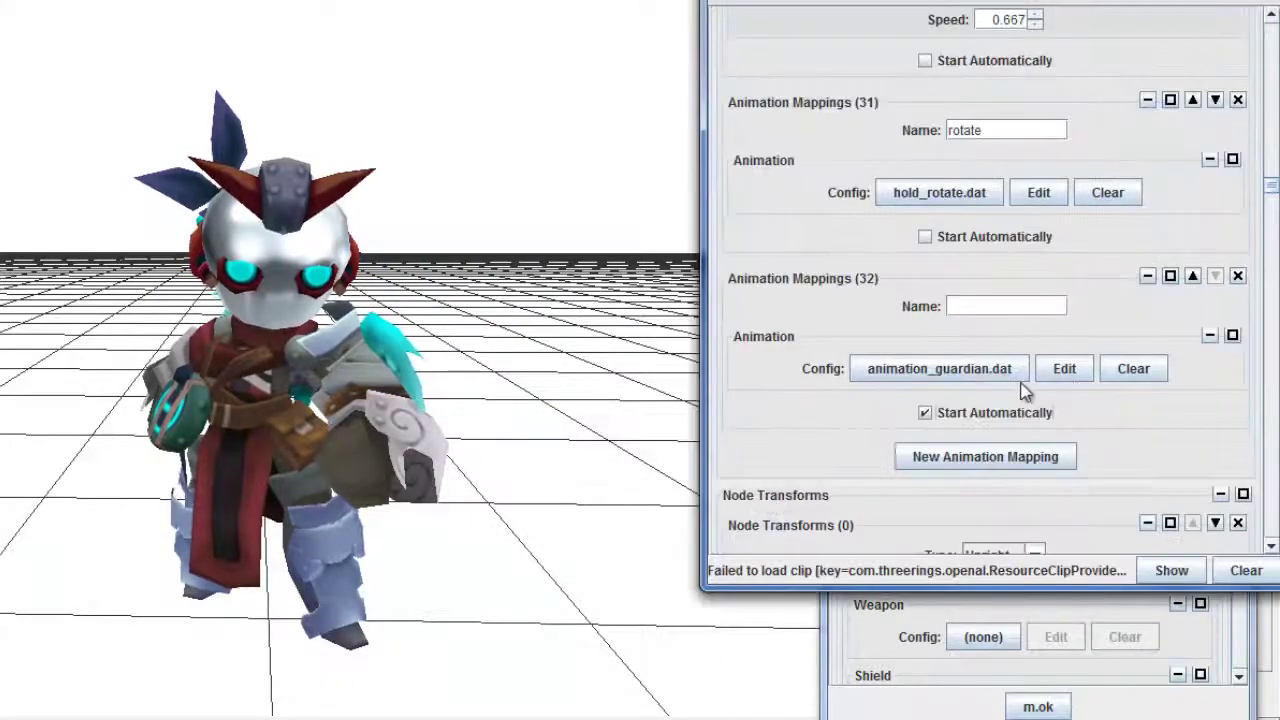
left_click(1077, 383)
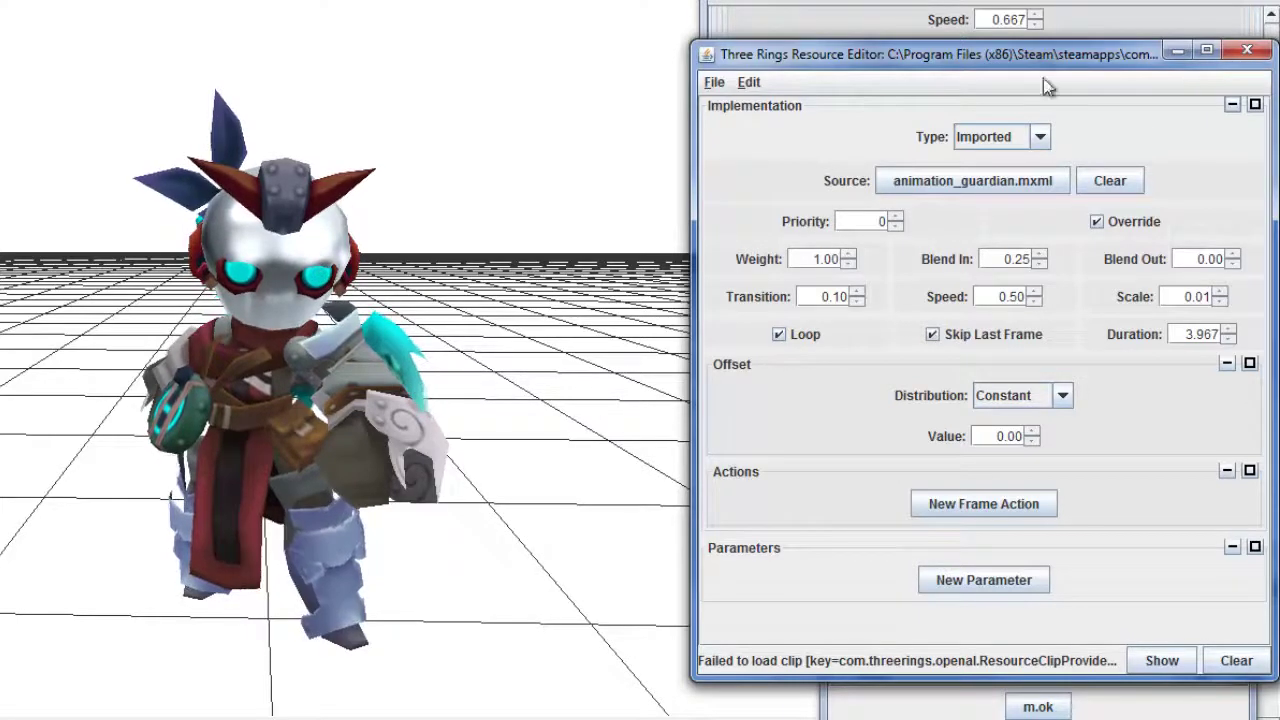
left_click(1240, 56)
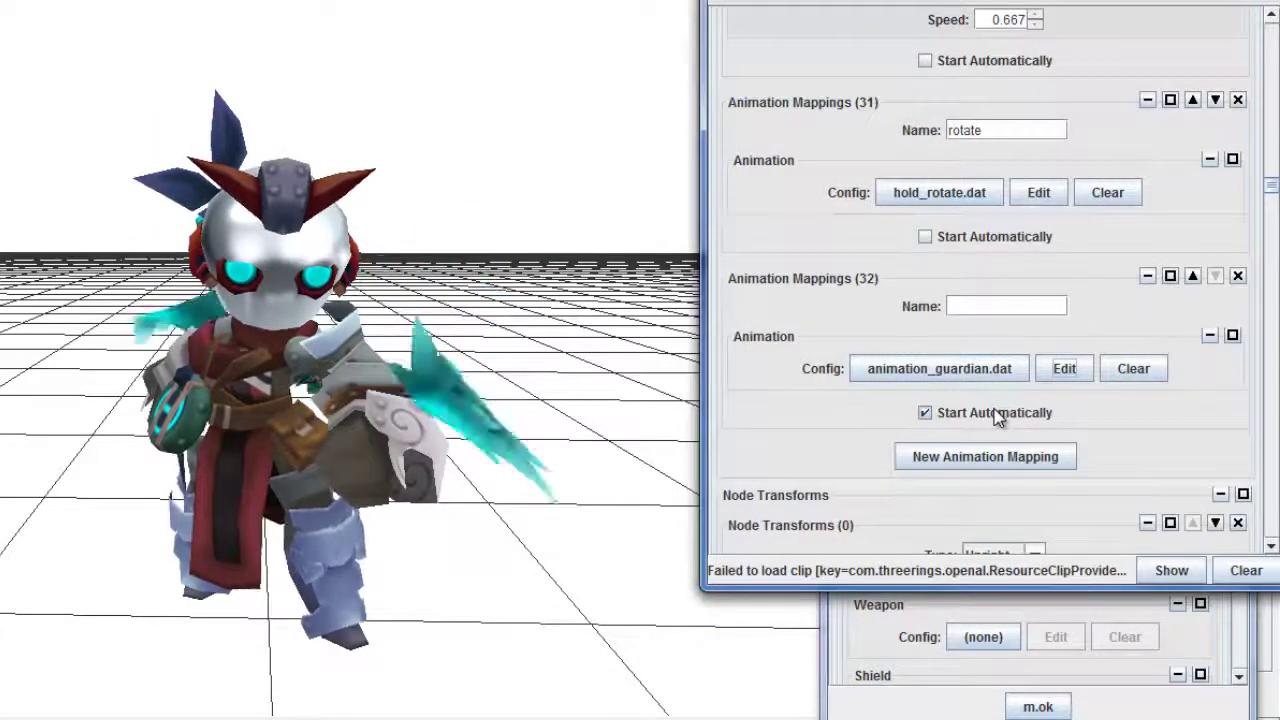
left_click(983, 371)
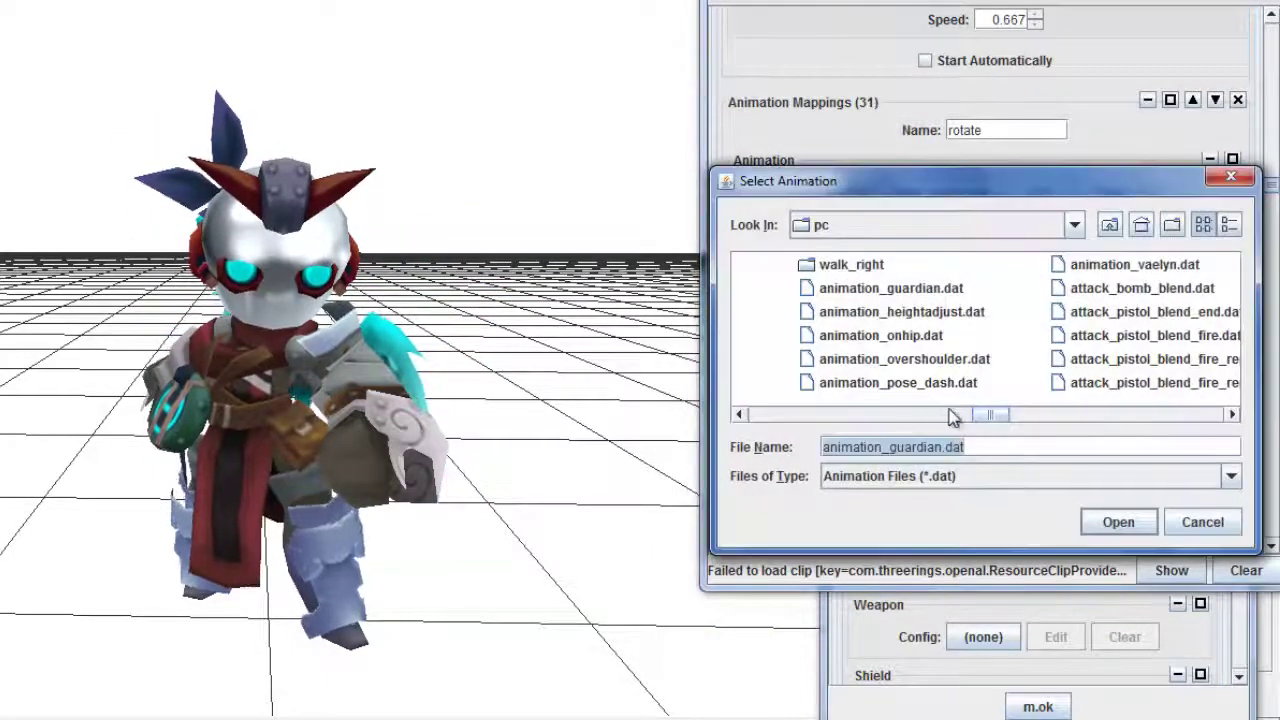
left_click_drag(990, 418, 1071, 420)
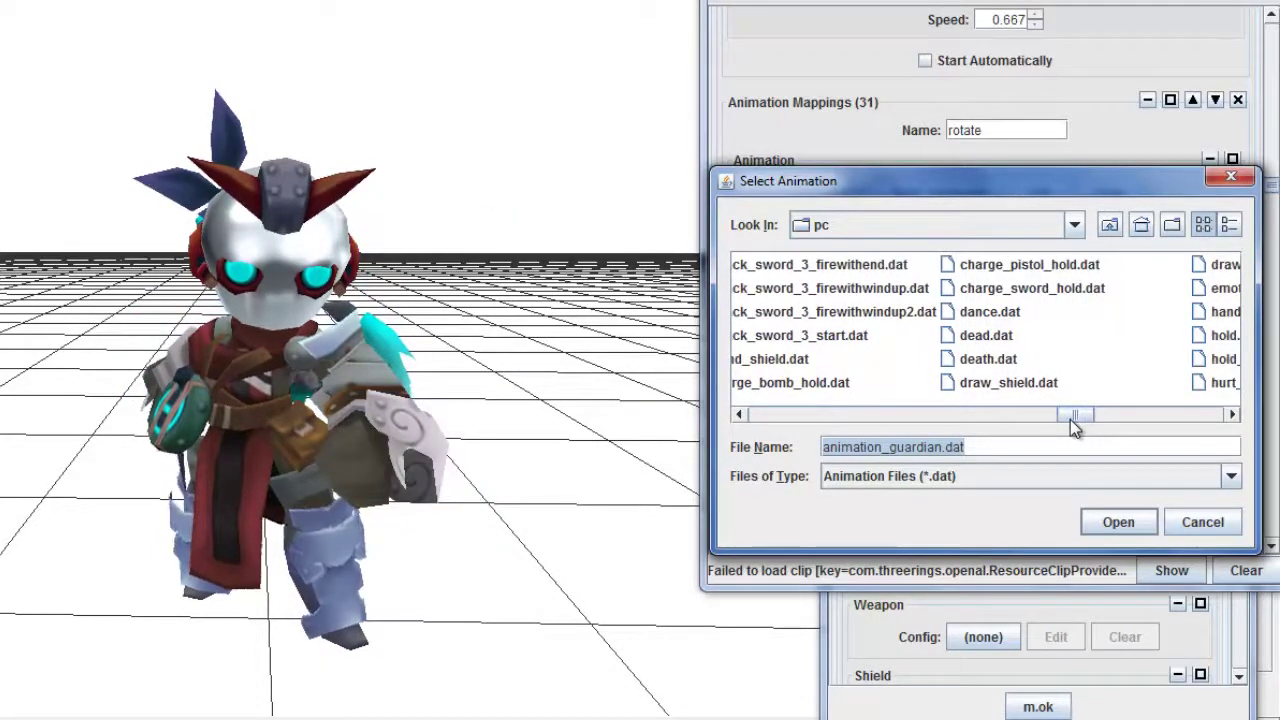
double_click(1000, 368)
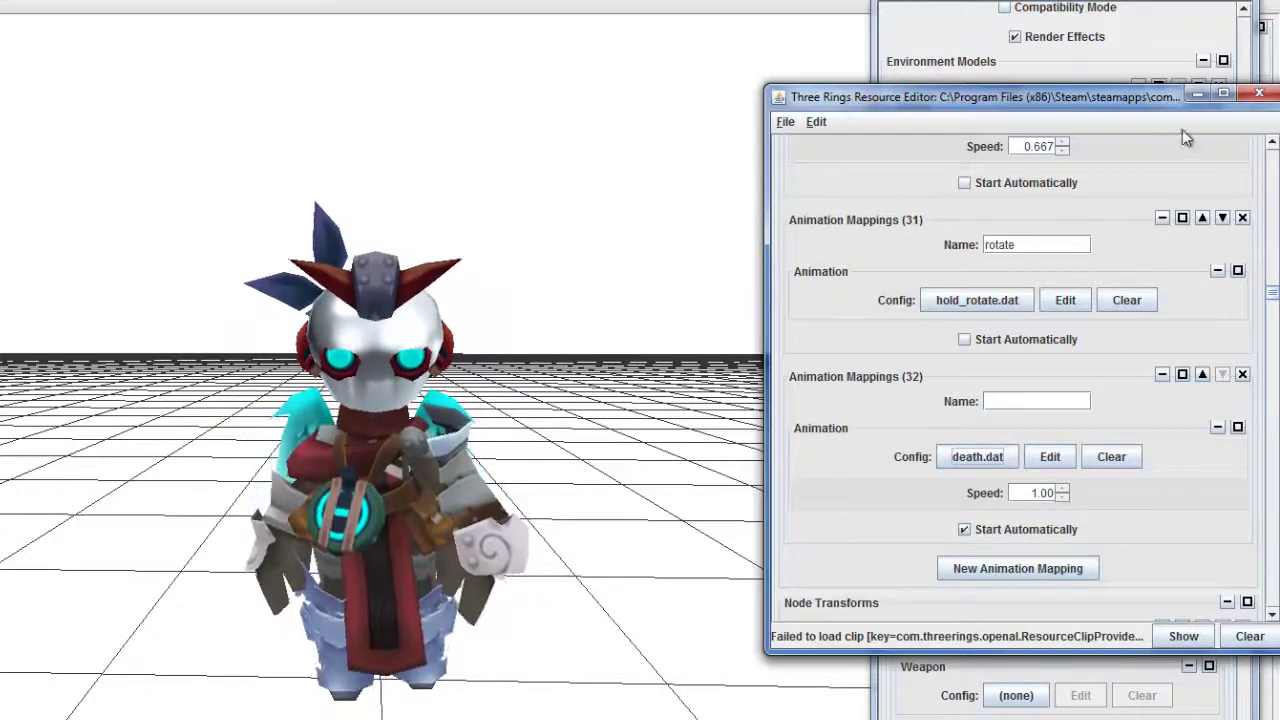
- Move Example Solotron back to Environment Models (0) so the knight replays its death
left_click(1197, 94)
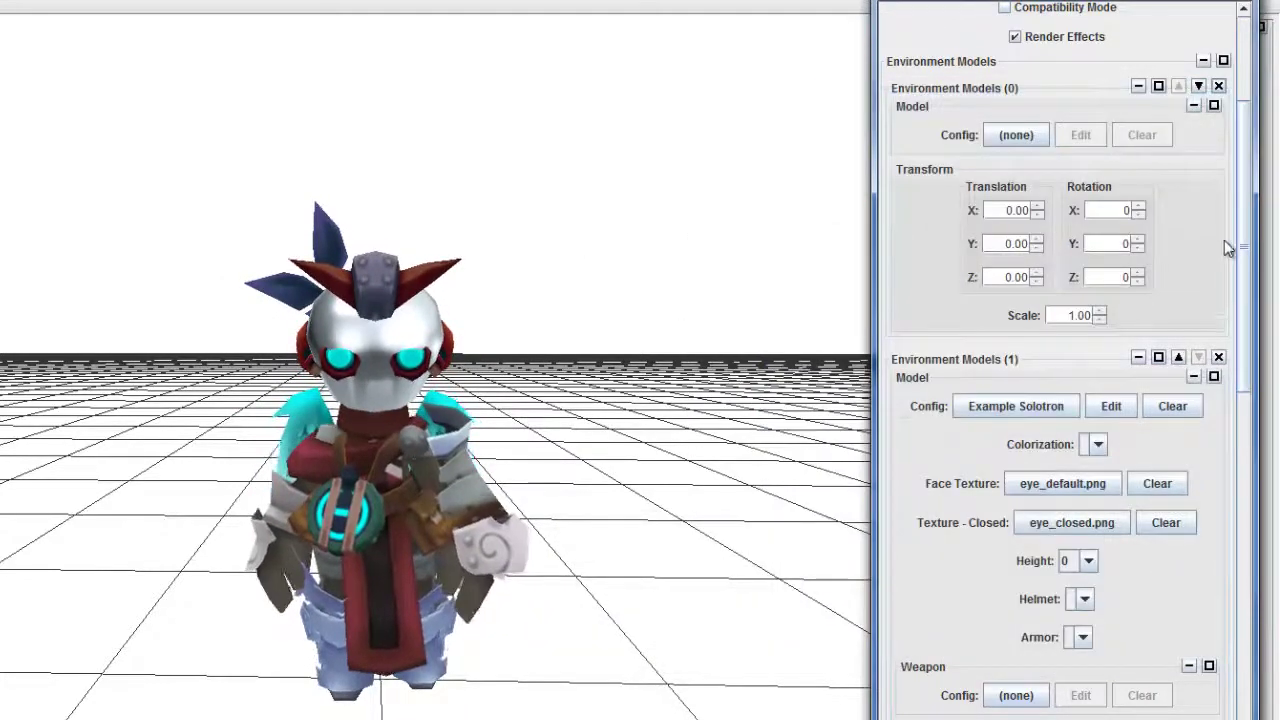
left_click(1199, 88)
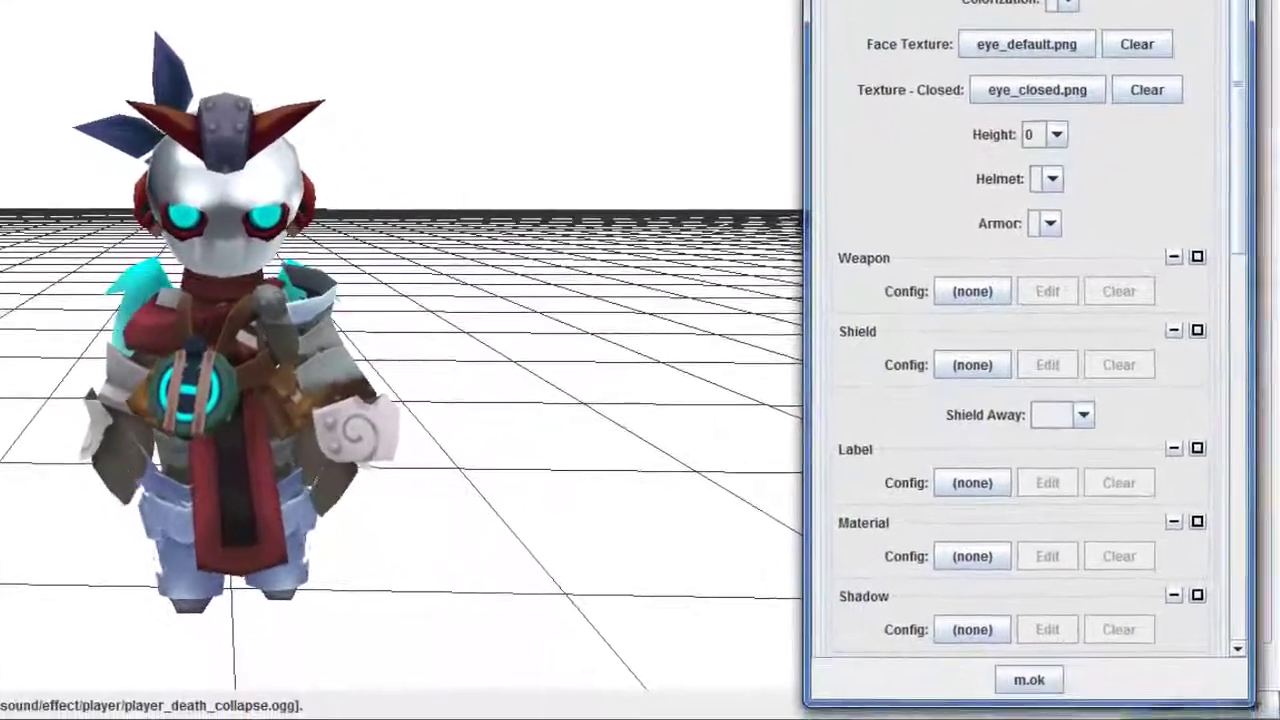
left_click_drag(1030, 2, 750, 2)
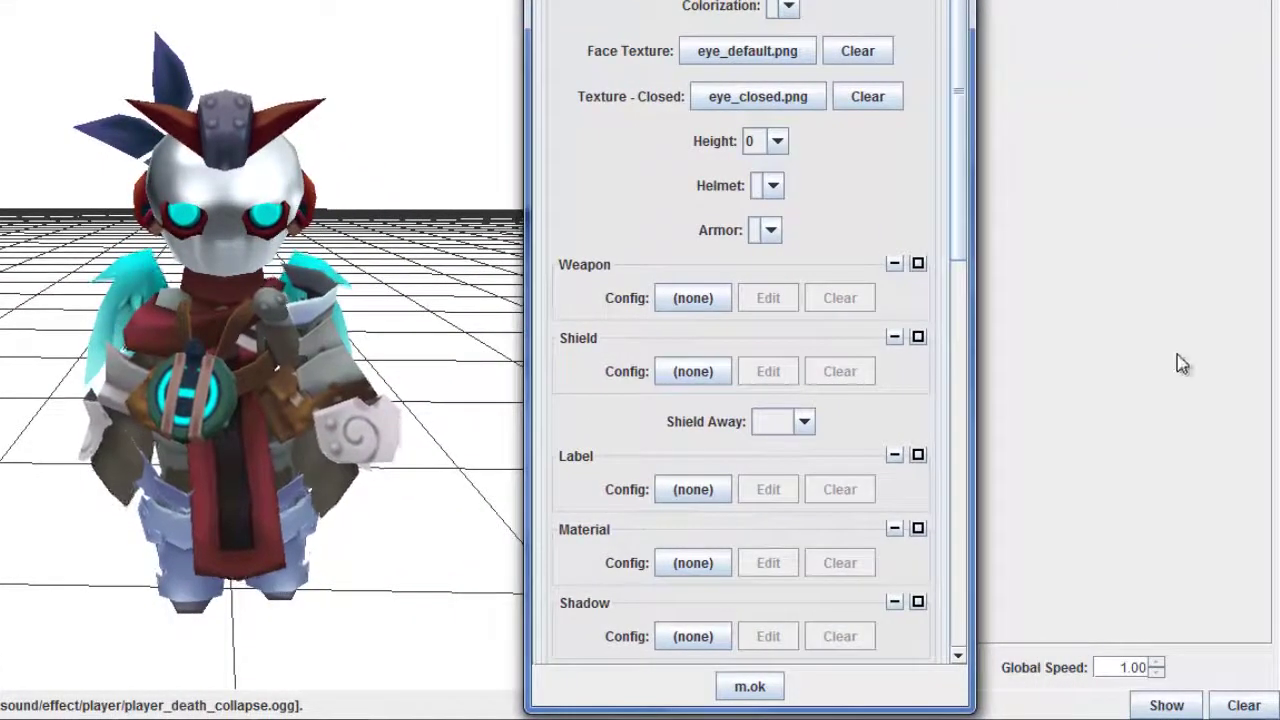
- Set Global Speed to 0.50 and move the knight down a slot to reload it
left_click_drag(1103, 668, 1197, 675)
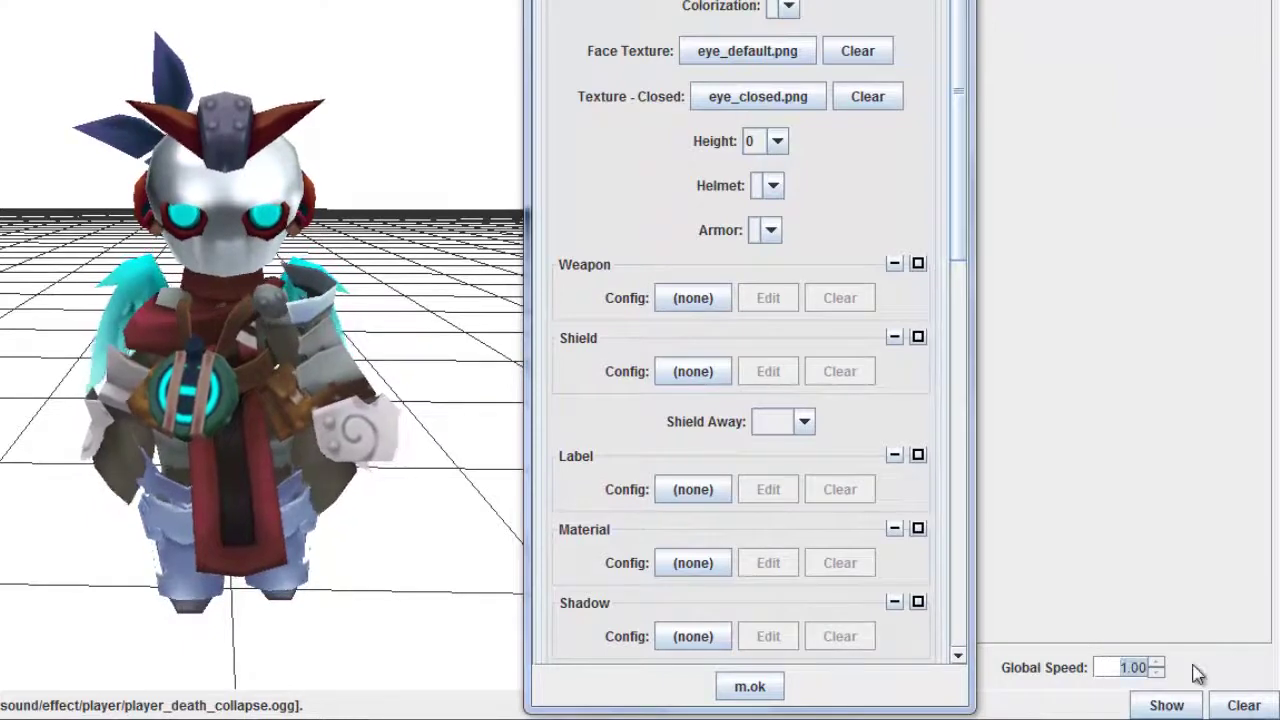
type("0.50")
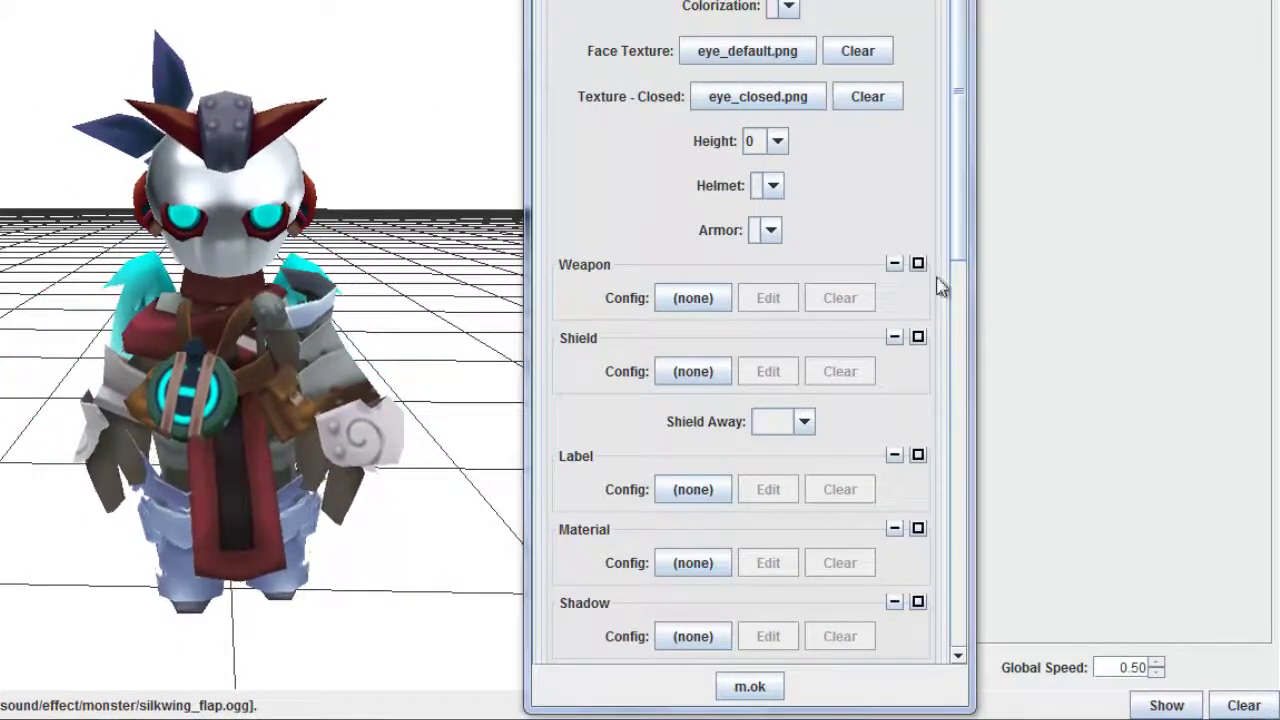
left_click_drag(954, 251, 917, 126)
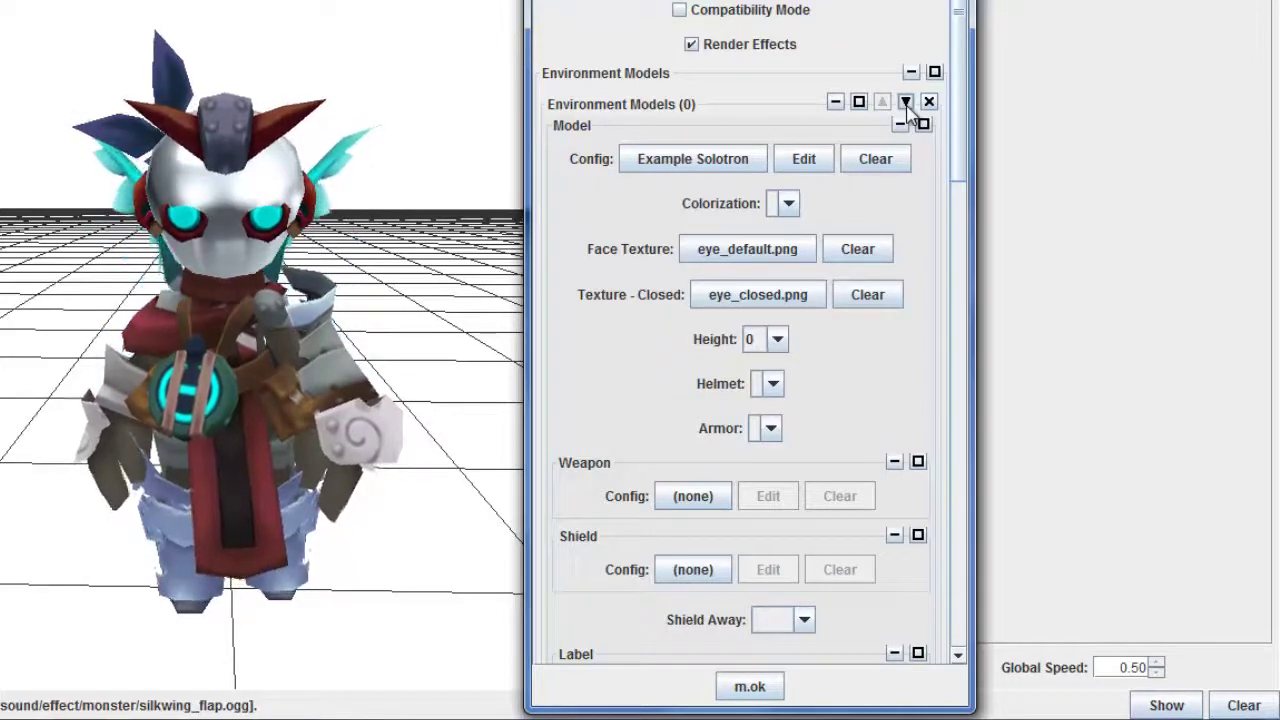
left_click_drag(966, 120, 952, 172)
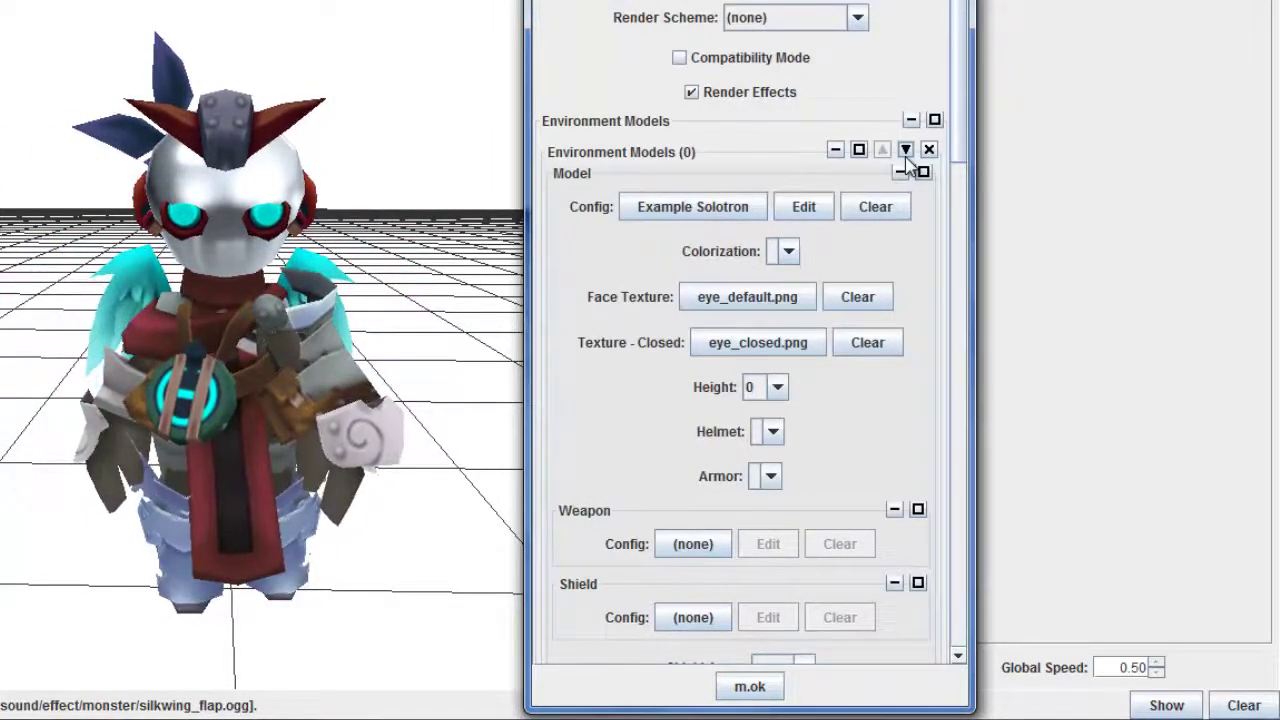
left_click(905, 150)
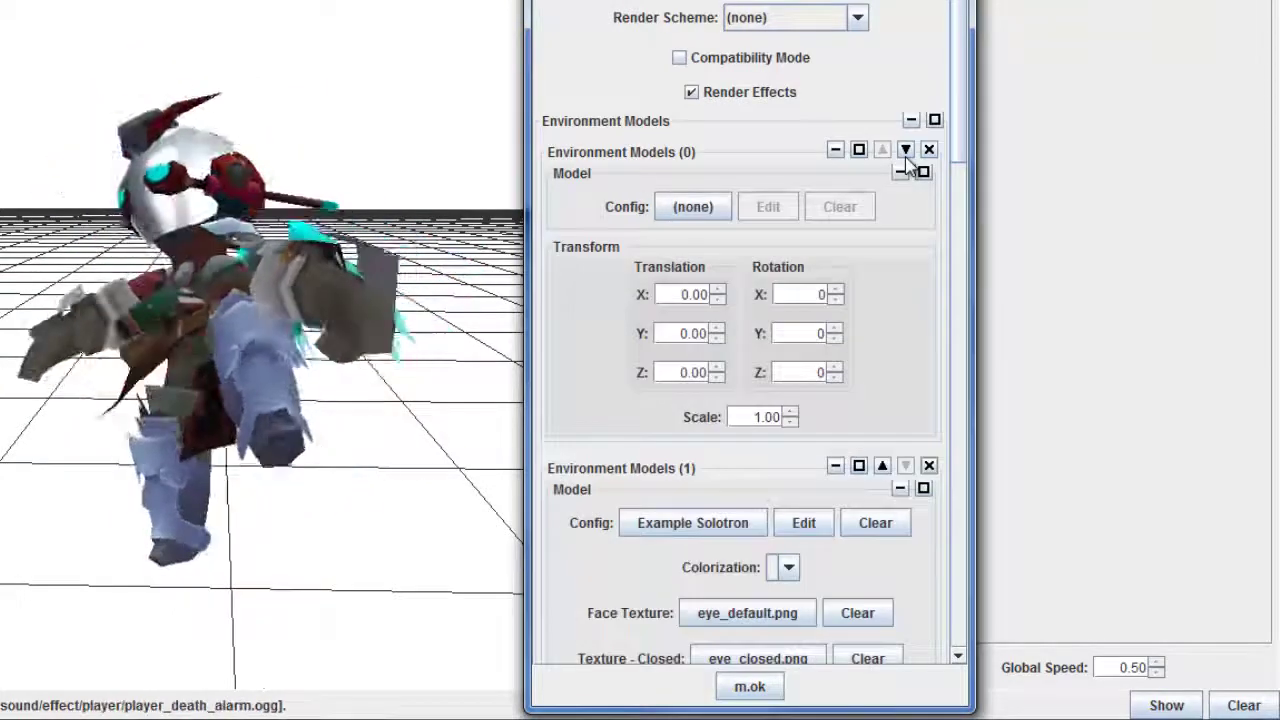